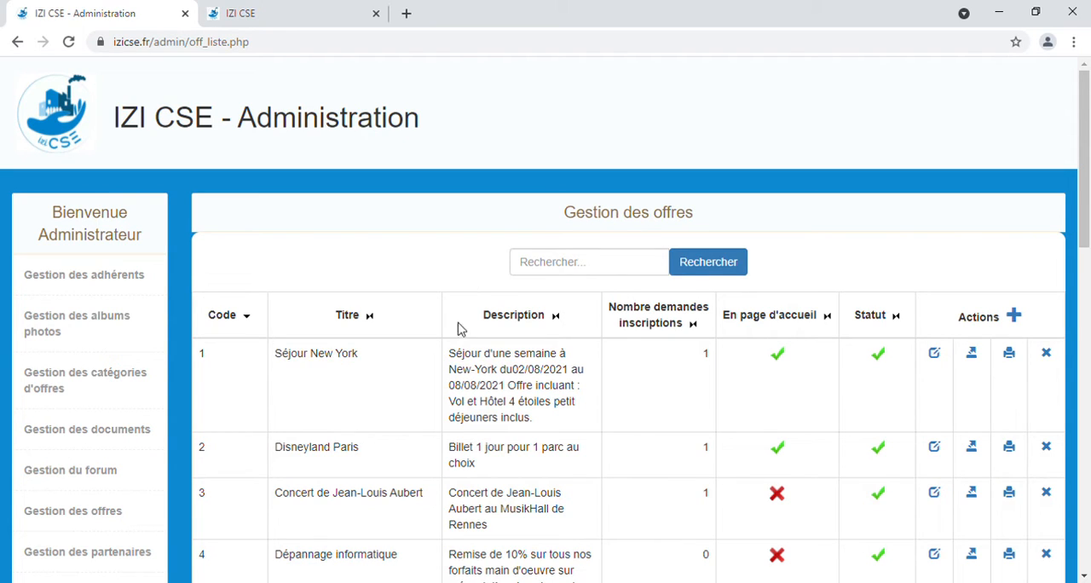
Step: Examine the offers list, including its search field and the title and description of the Séjour New York offer
click(596, 271)
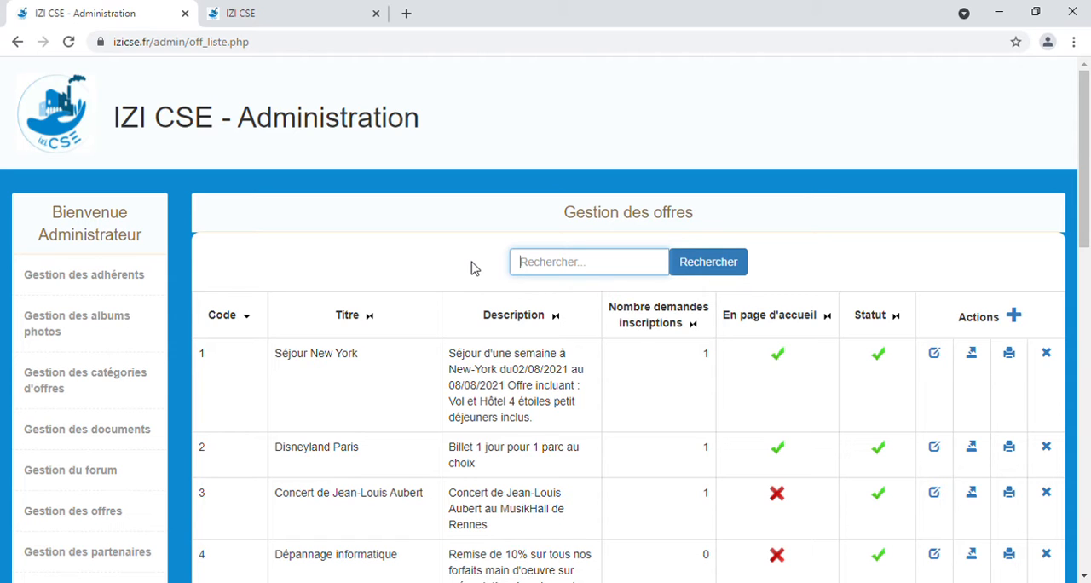
scroll(448, 324, down, 1)
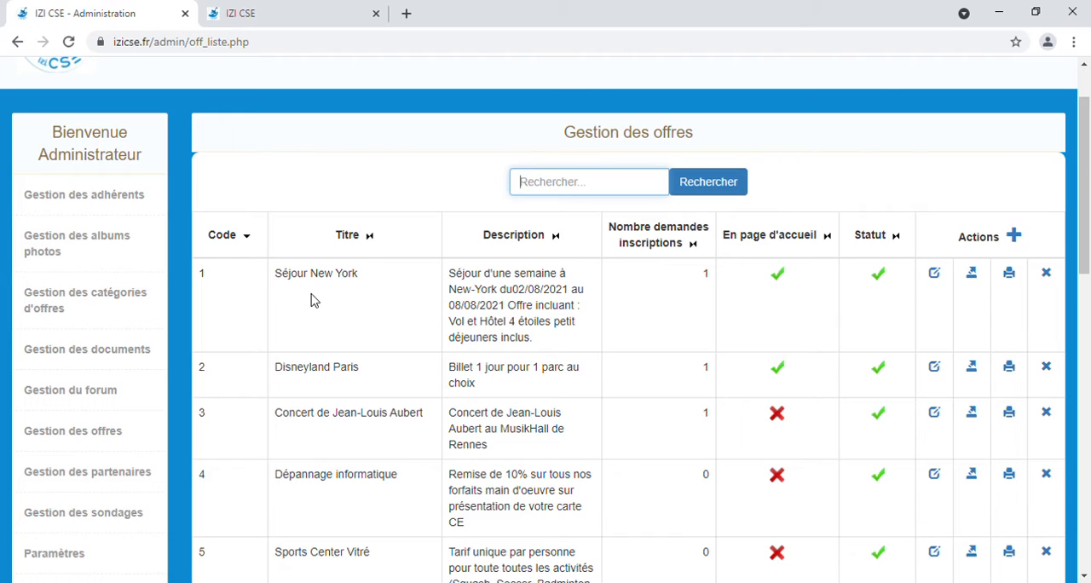
drag(275, 273, 361, 273)
drag(449, 275, 578, 341)
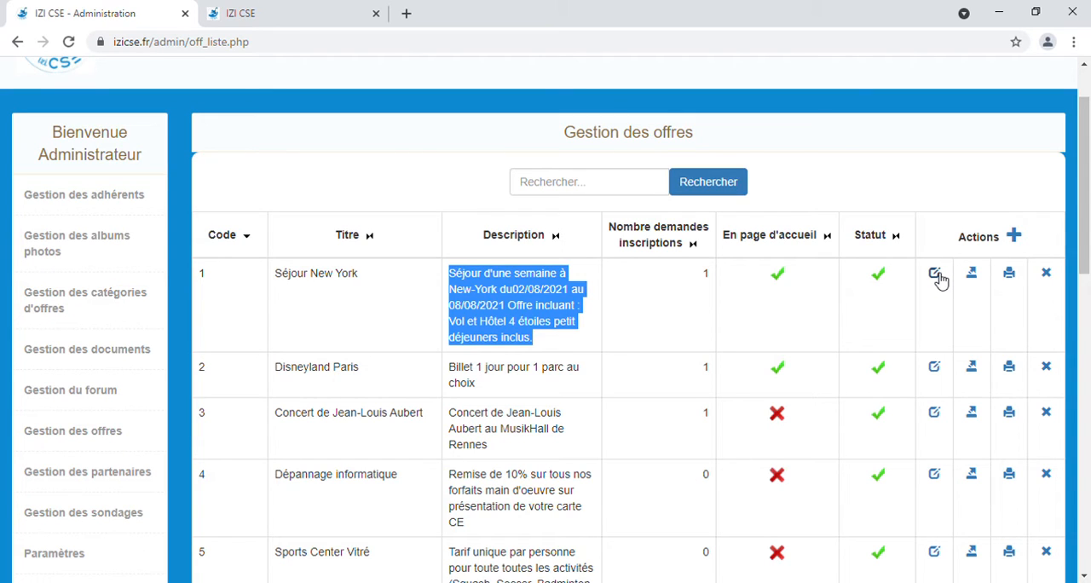
Step: Export the Séjour New York offer as a PDF and read through the document
click(1011, 274)
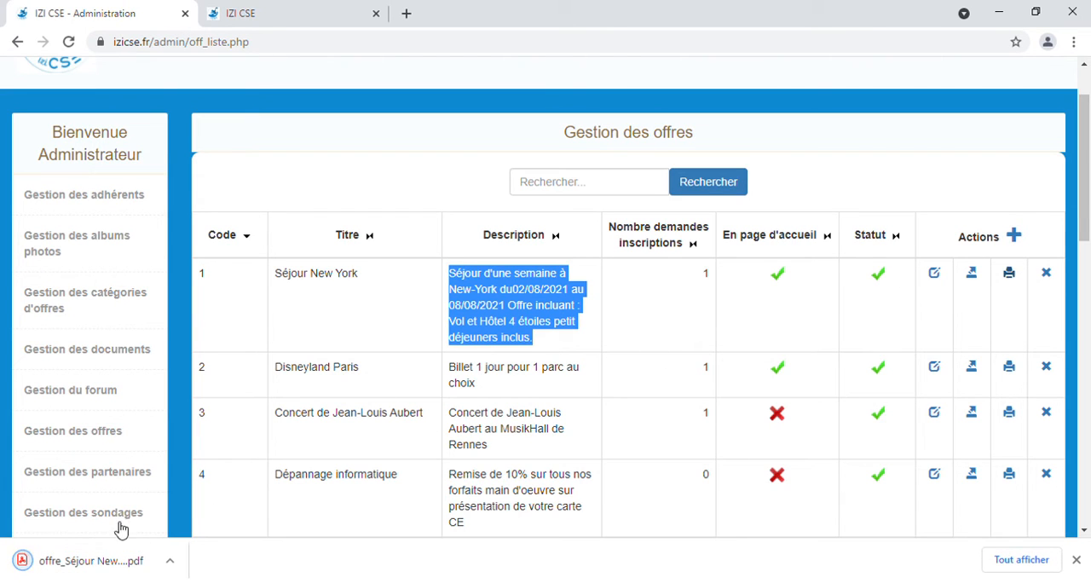
click(107, 556)
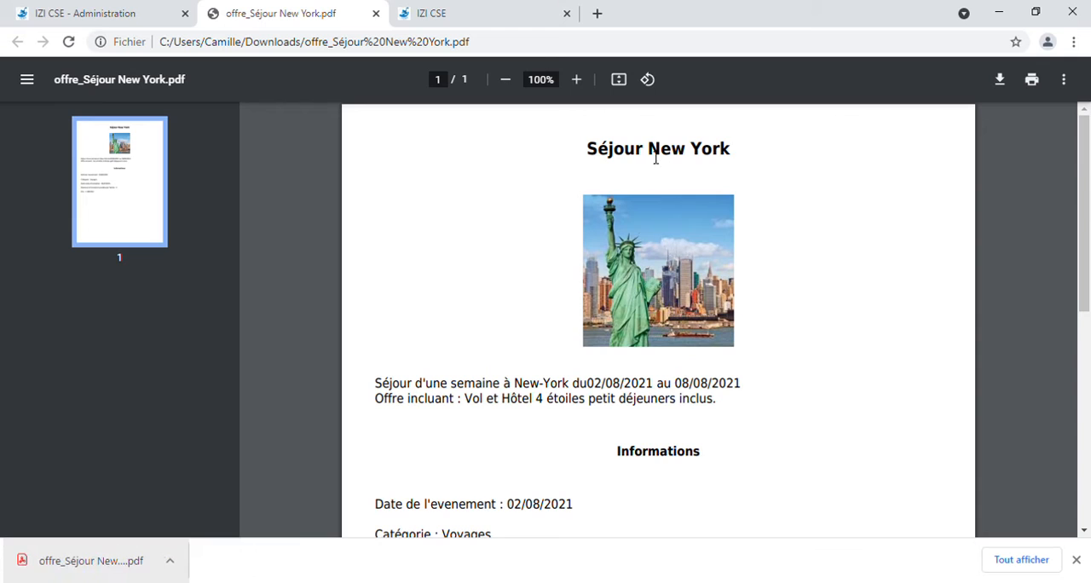
drag(646, 153, 738, 154)
drag(415, 386, 552, 398)
scroll(554, 409, down, 2)
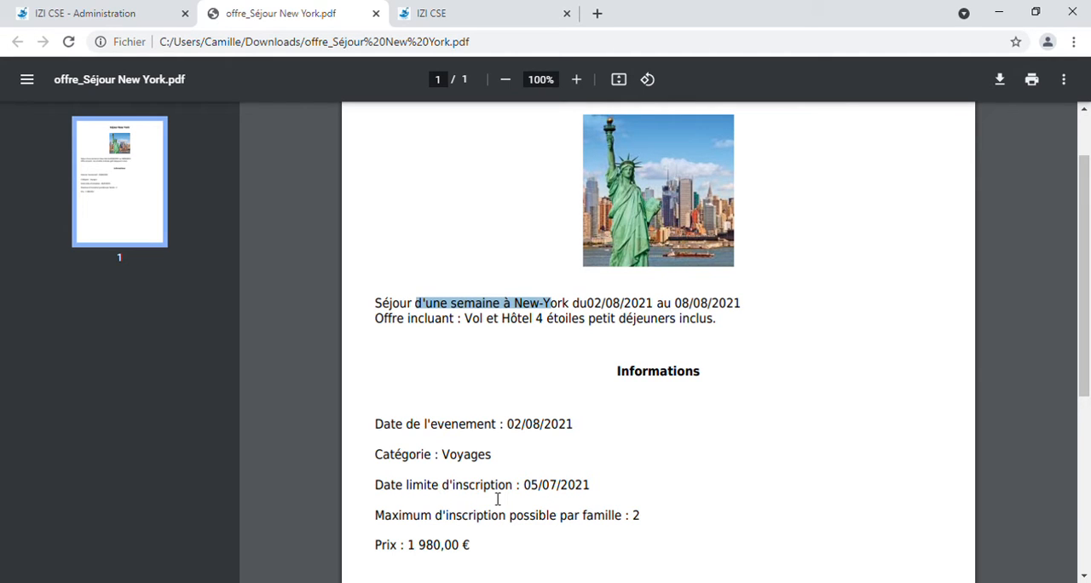
scroll(499, 499, down, 2)
scroll(554, 520, up, 3)
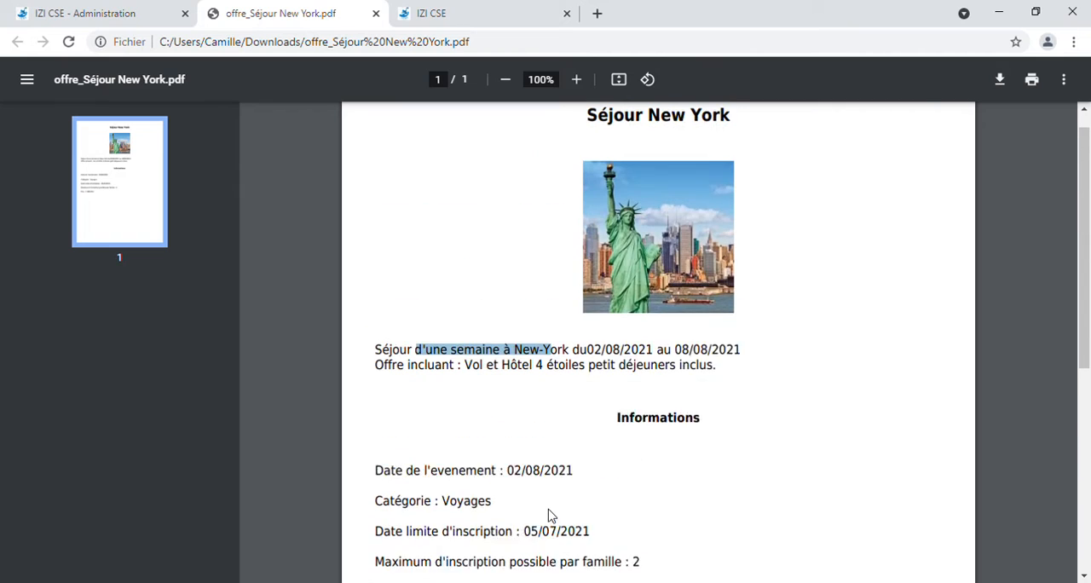
click(375, 12)
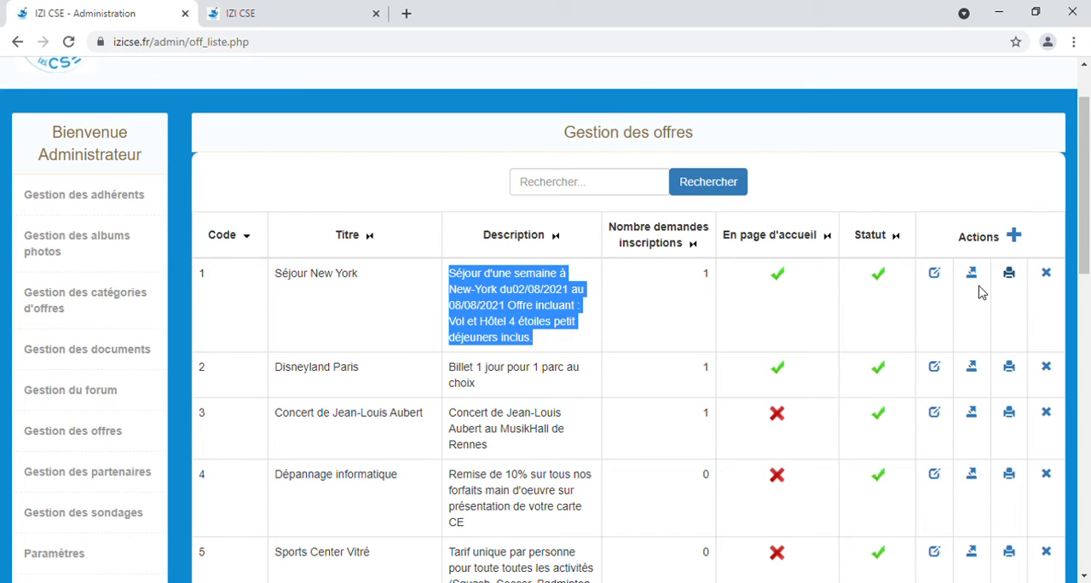
Step: Start a new offer and examine its title, category and offer type fields
click(1014, 236)
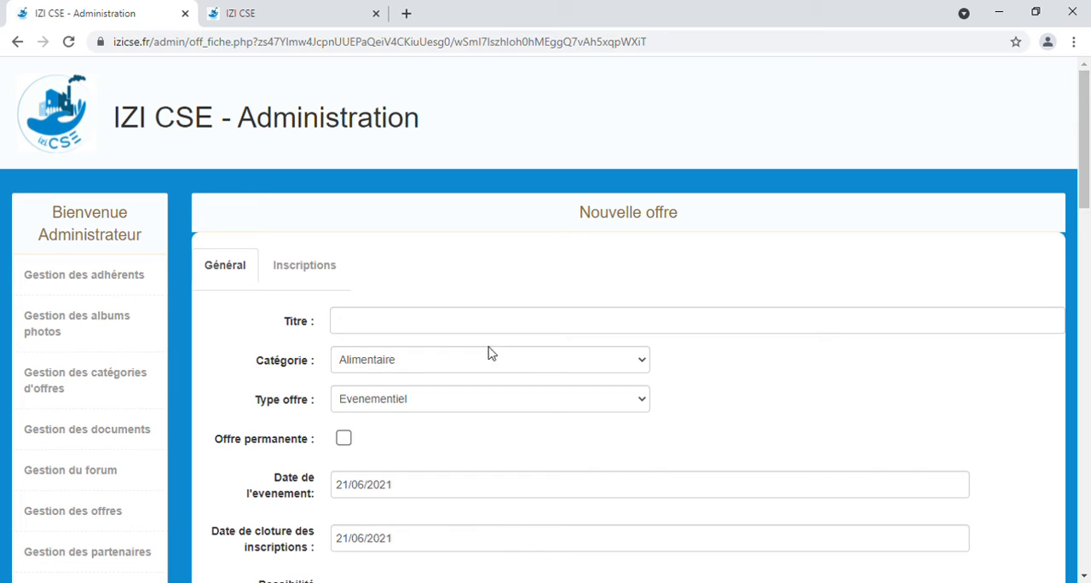
scroll(399, 334, down, 1)
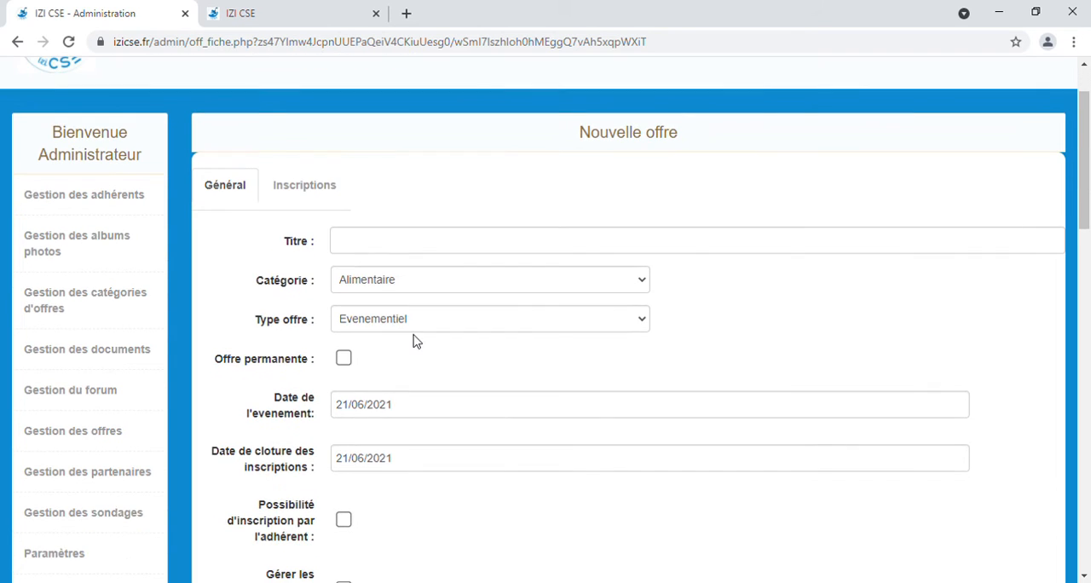
click(410, 248)
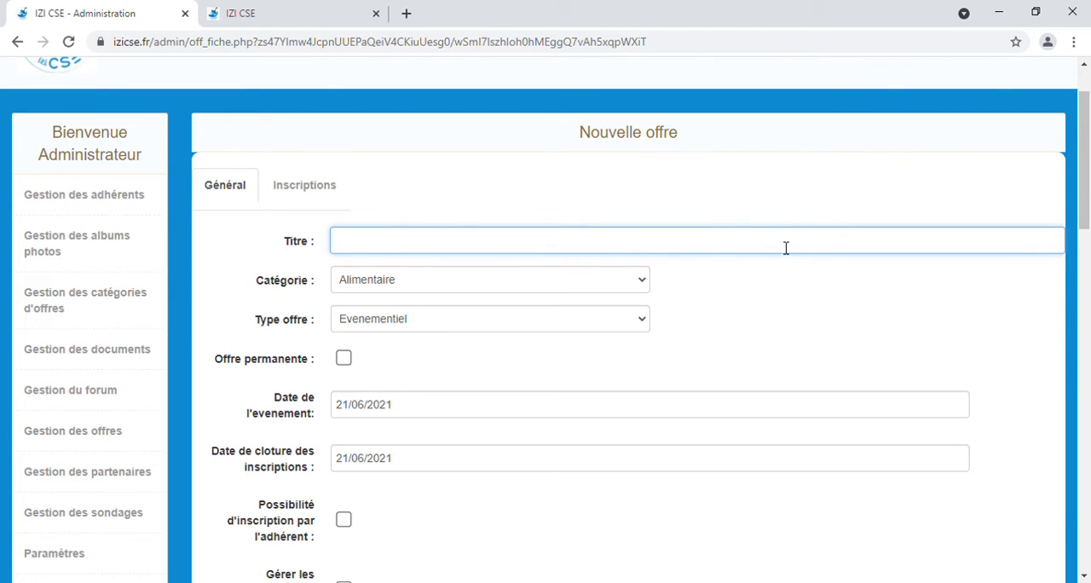
click(430, 284)
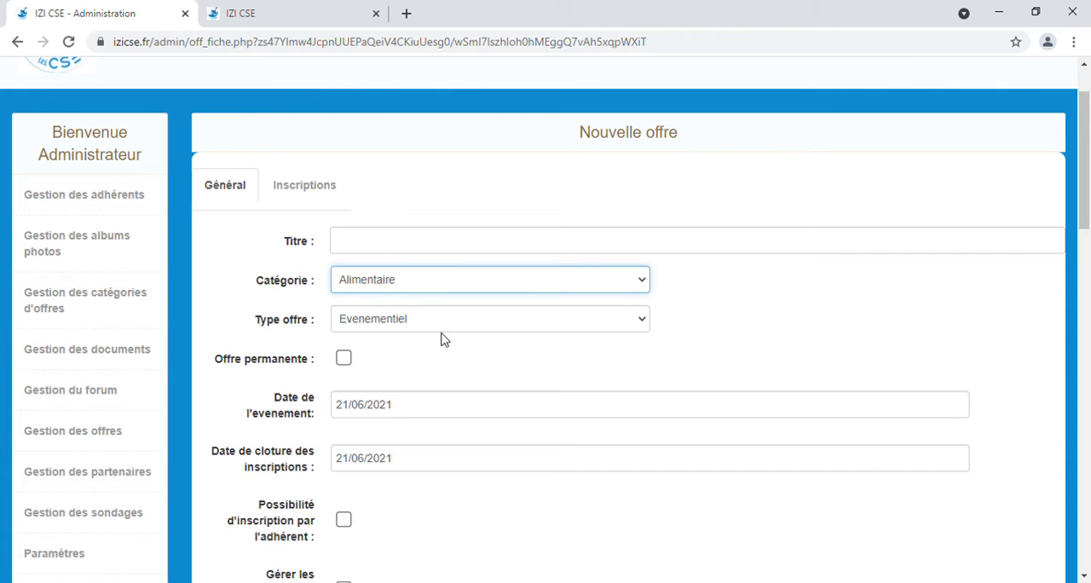
scroll(883, 365, down, 5)
scroll(650, 284, up, 4)
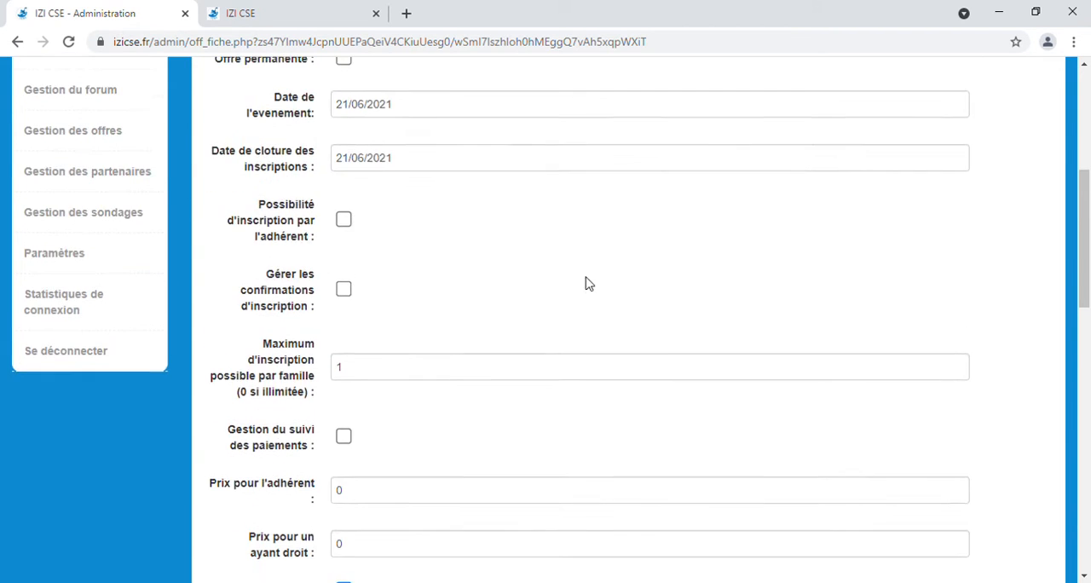
click(448, 179)
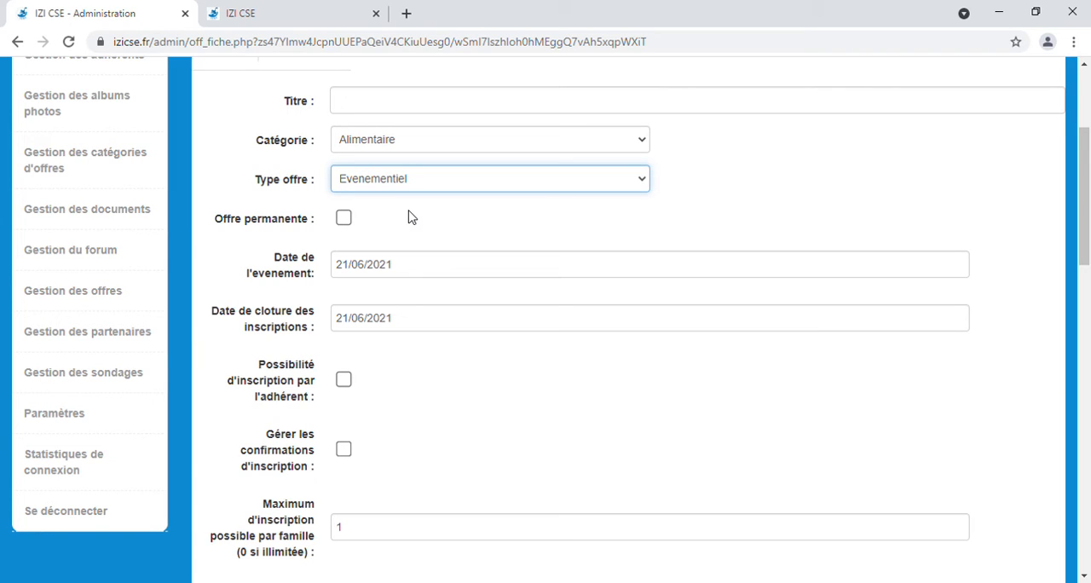
click(721, 205)
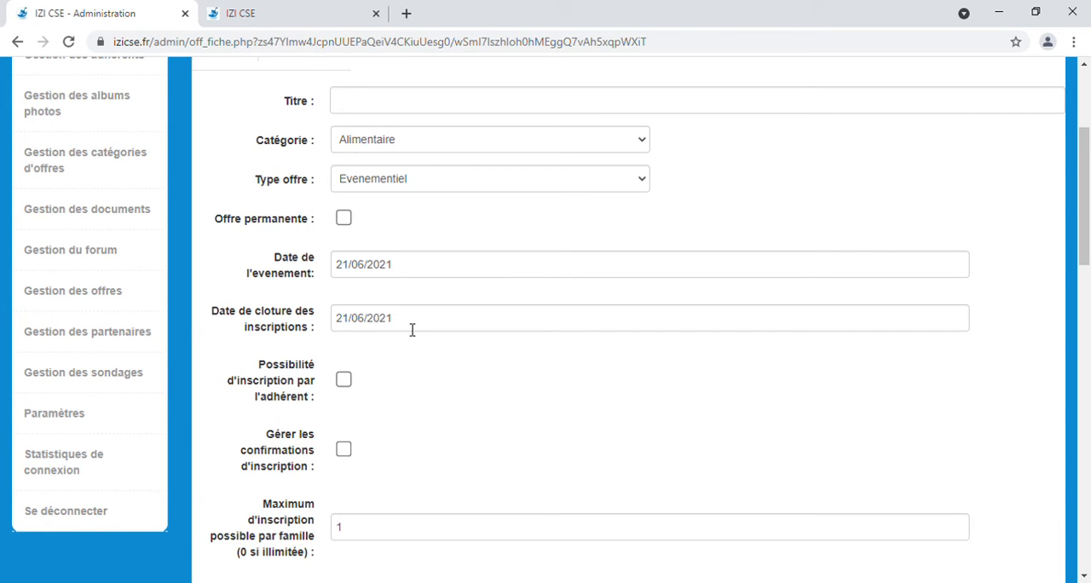
Step: Examine the new offer's settings for dates, registrations, family maximum, payment tracking, prices, home page display and closure
scroll(412, 330, down, 1)
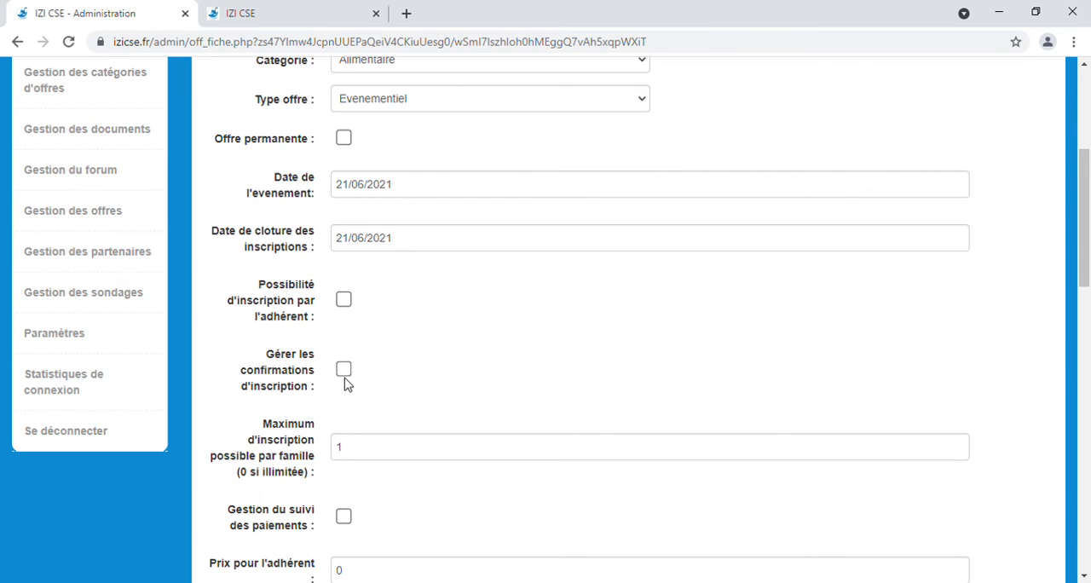
scroll(350, 379, down, 1)
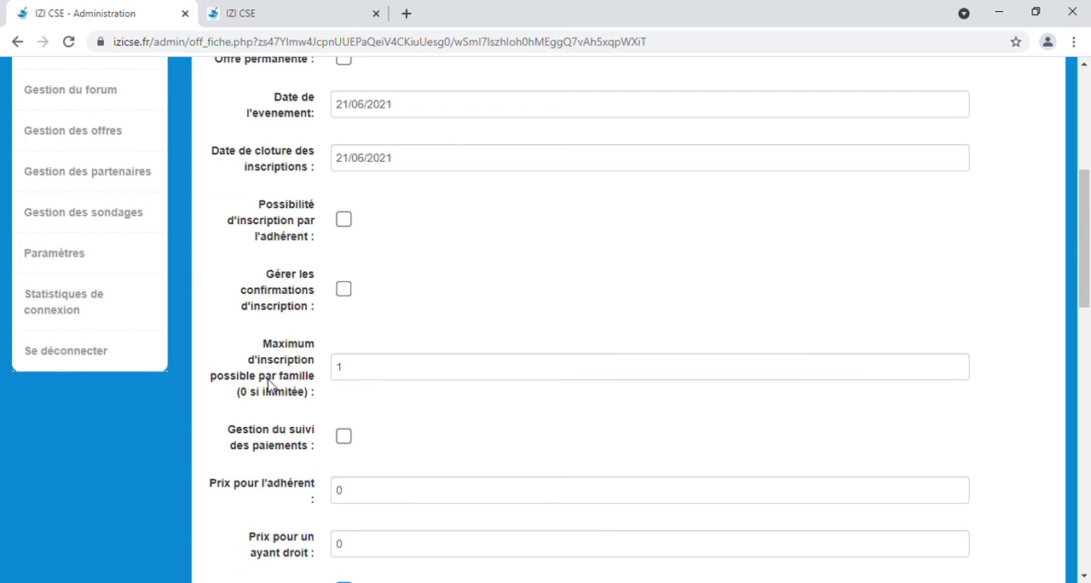
click(375, 381)
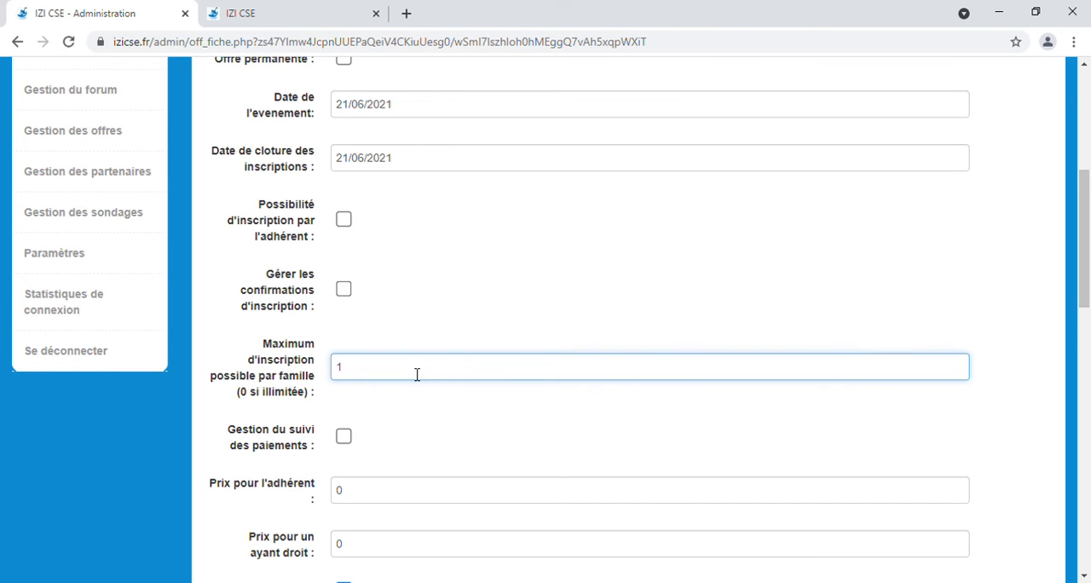
scroll(417, 375, down, 1)
scroll(410, 359, down, 1)
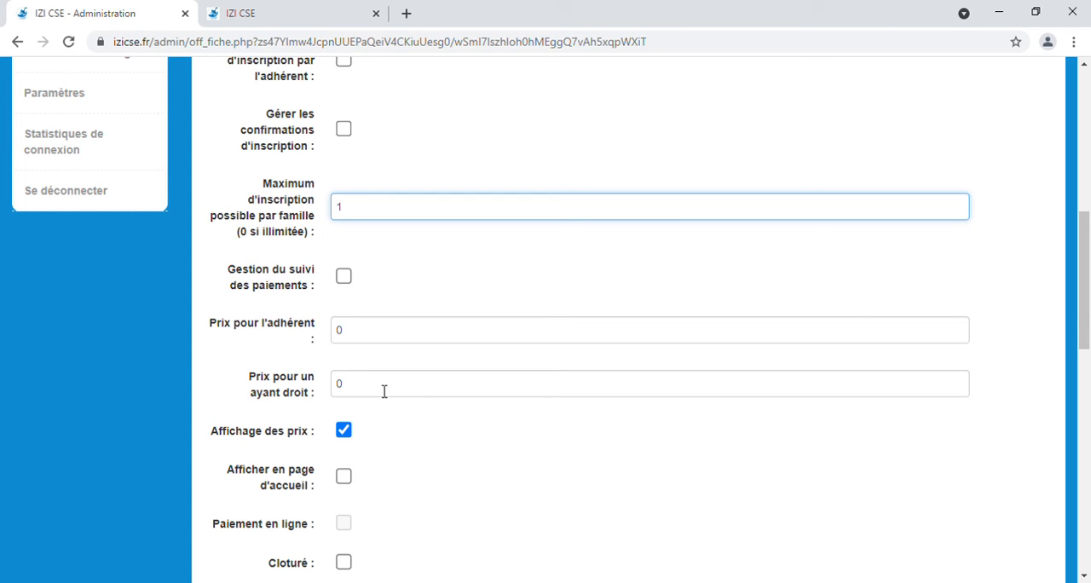
scroll(418, 392, down, 1)
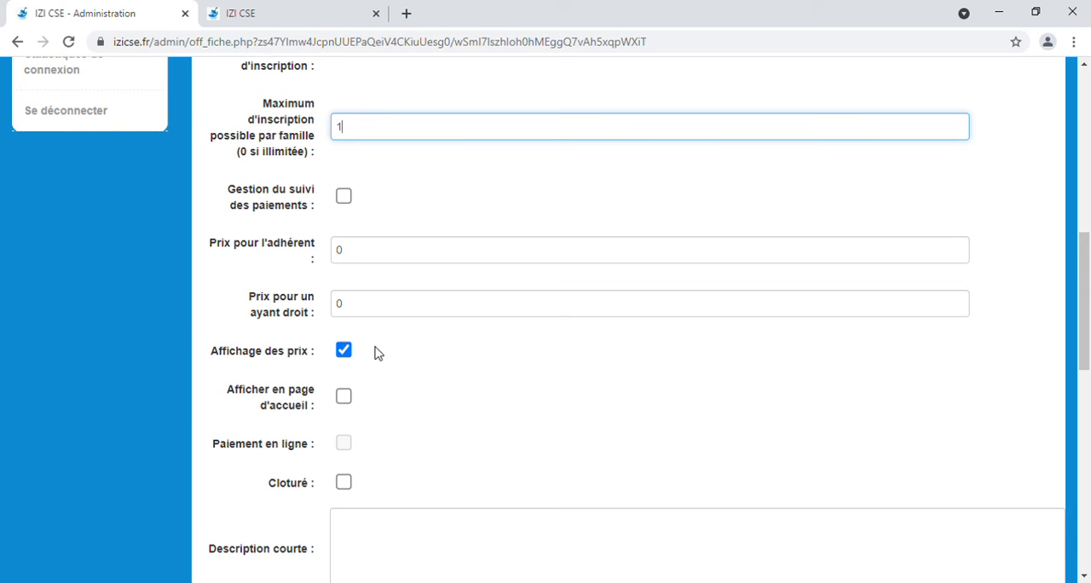
scroll(377, 368, down, 1)
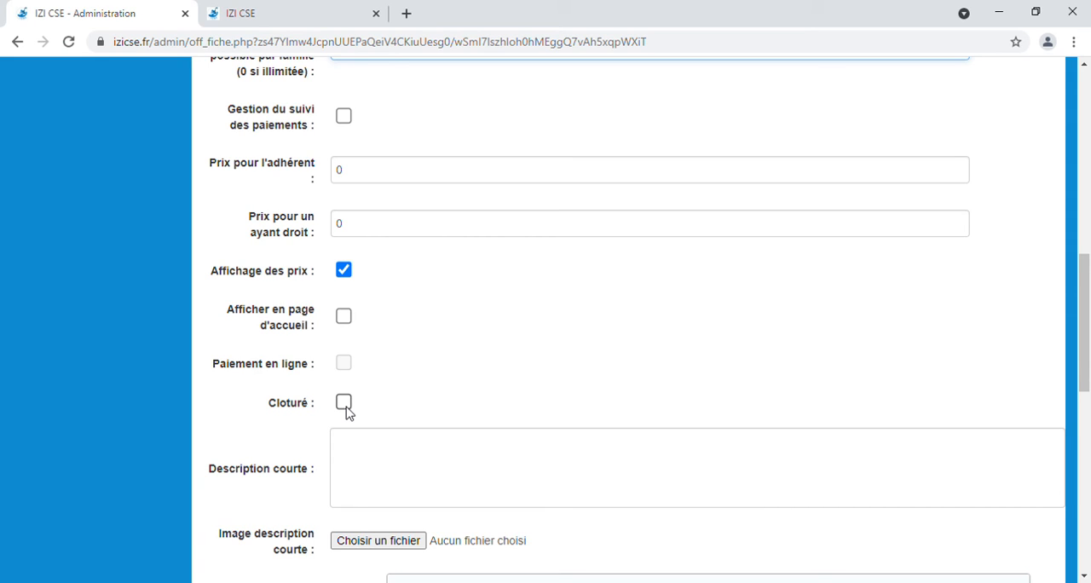
scroll(383, 451, down, 2)
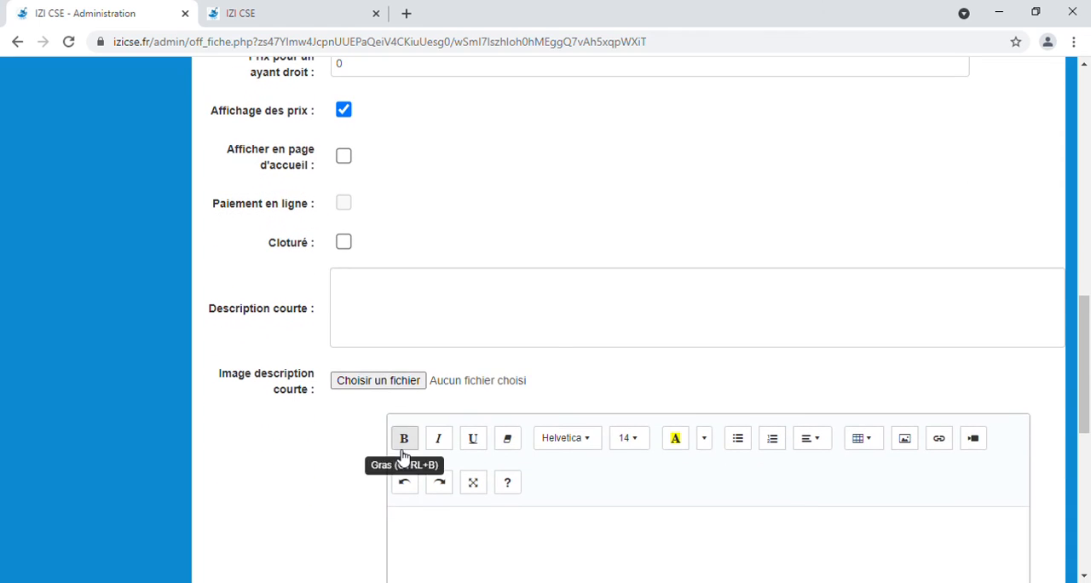
Step: Examine the short description, its image field and the long description editor's formatting and table options
click(411, 329)
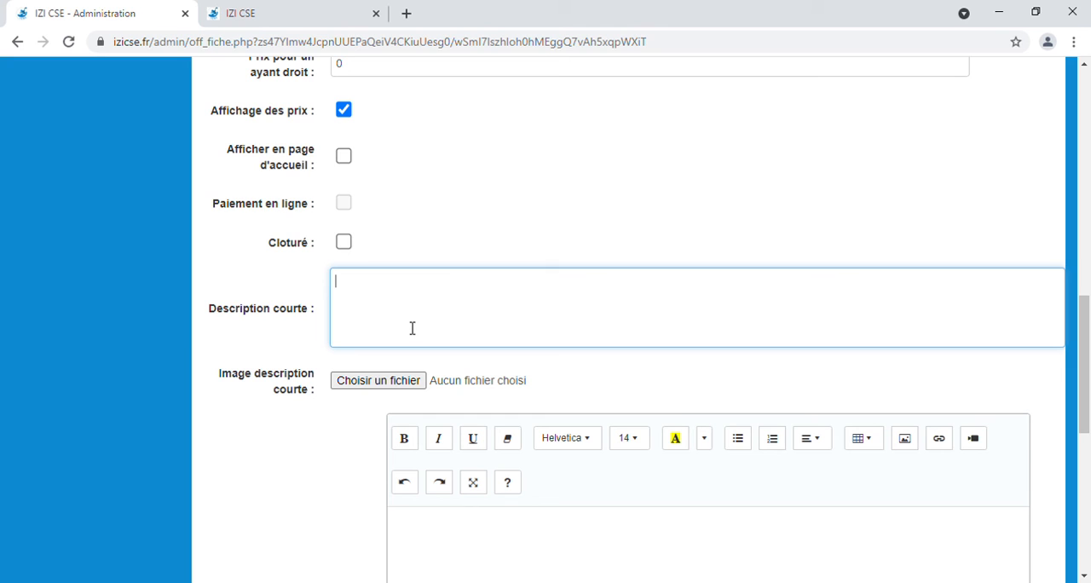
scroll(411, 329, down, 1)
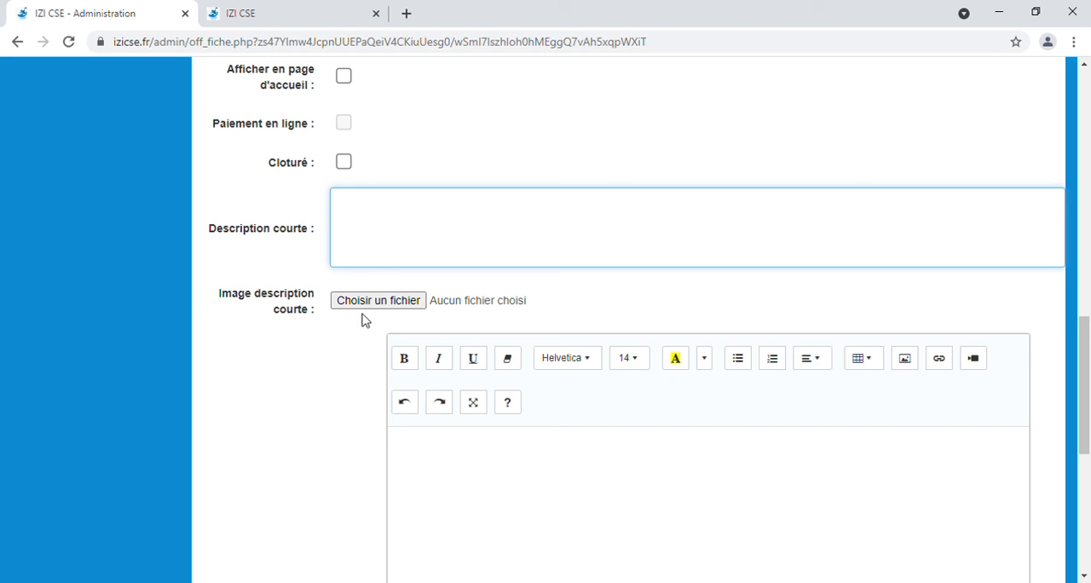
scroll(721, 426, down, 2)
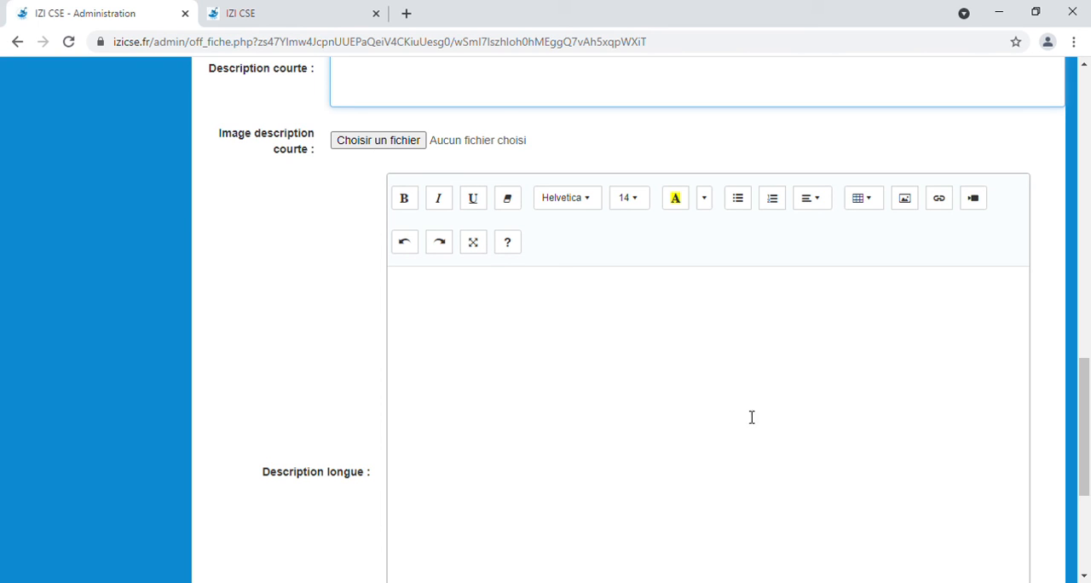
click(875, 198)
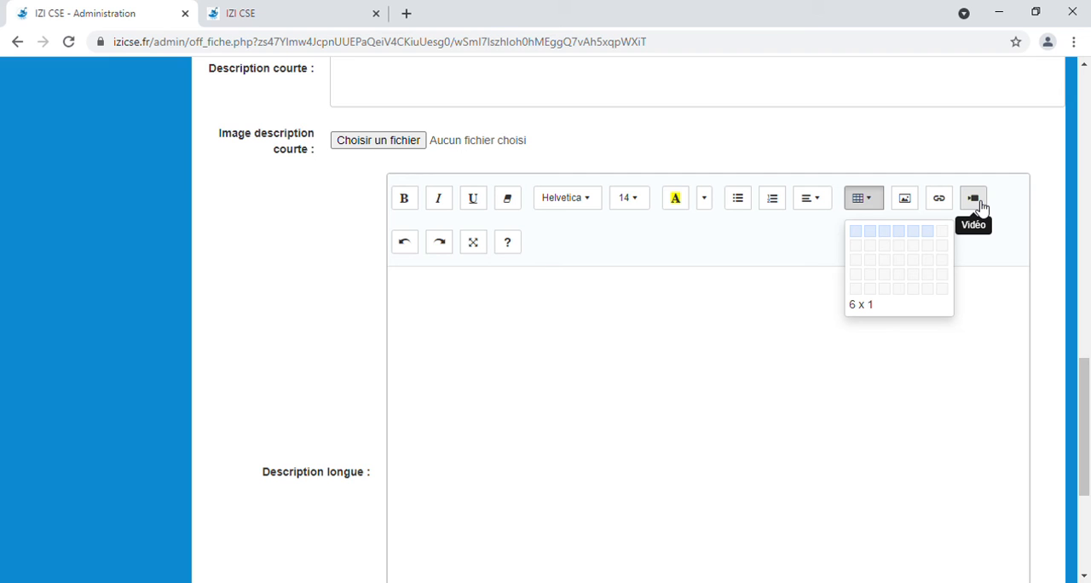
click(650, 383)
scroll(762, 475, down, 3)
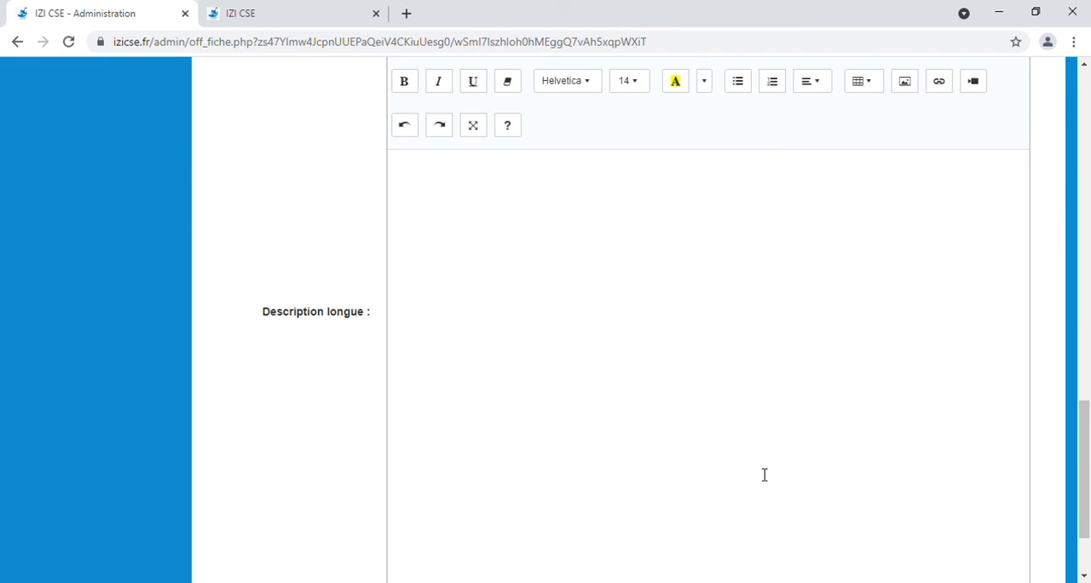
scroll(707, 434, down, 1)
scroll(709, 426, up, 5)
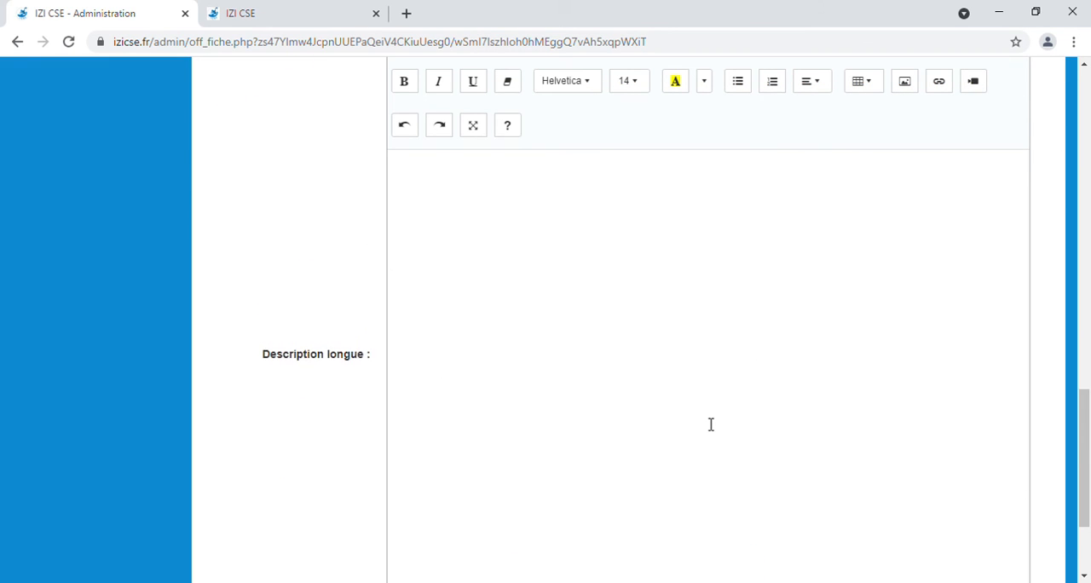
scroll(711, 424, down, 3)
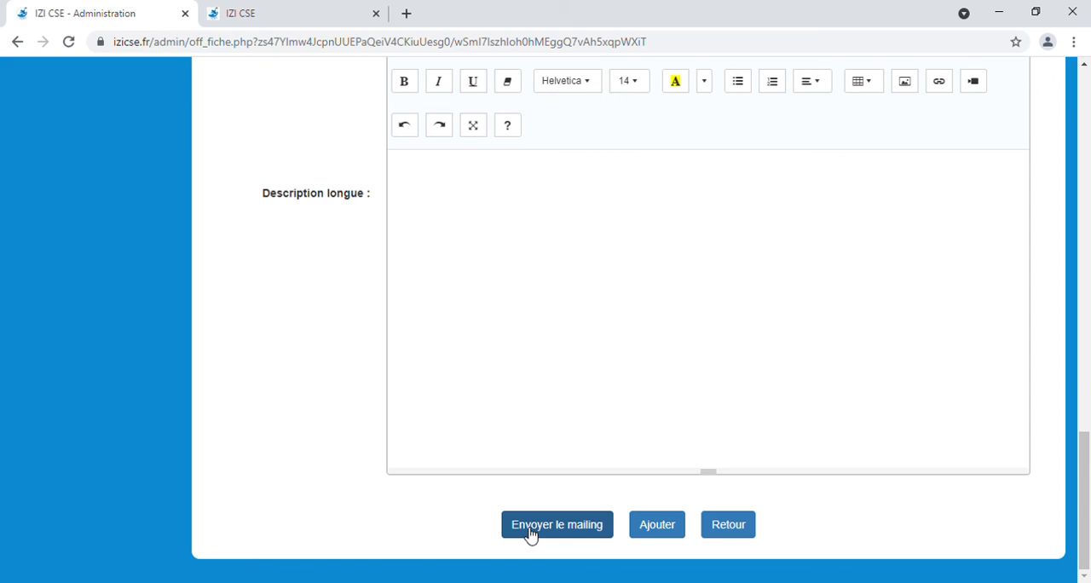
Step: Leave the new offer form without adding an offer and look through the offers list
click(750, 532)
scroll(647, 473, down, 1)
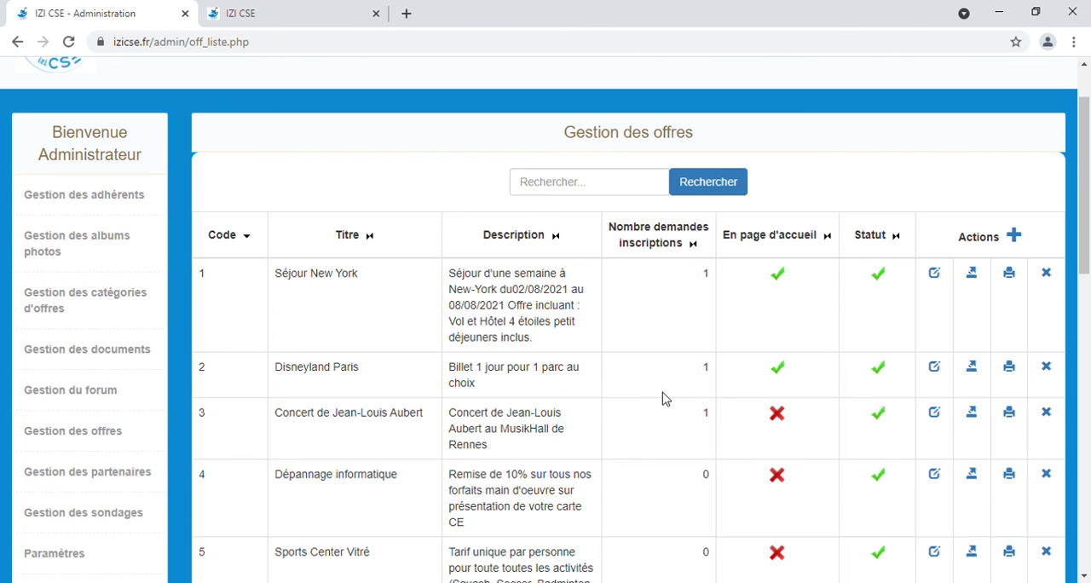
scroll(663, 398, down, 1)
scroll(657, 406, down, 2)
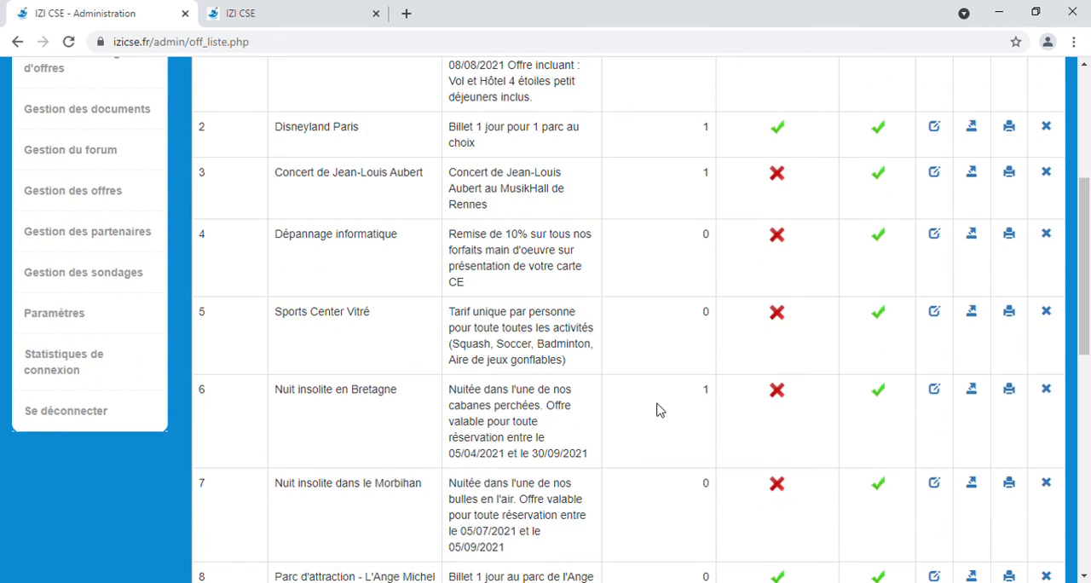
scroll(657, 410, up, 4)
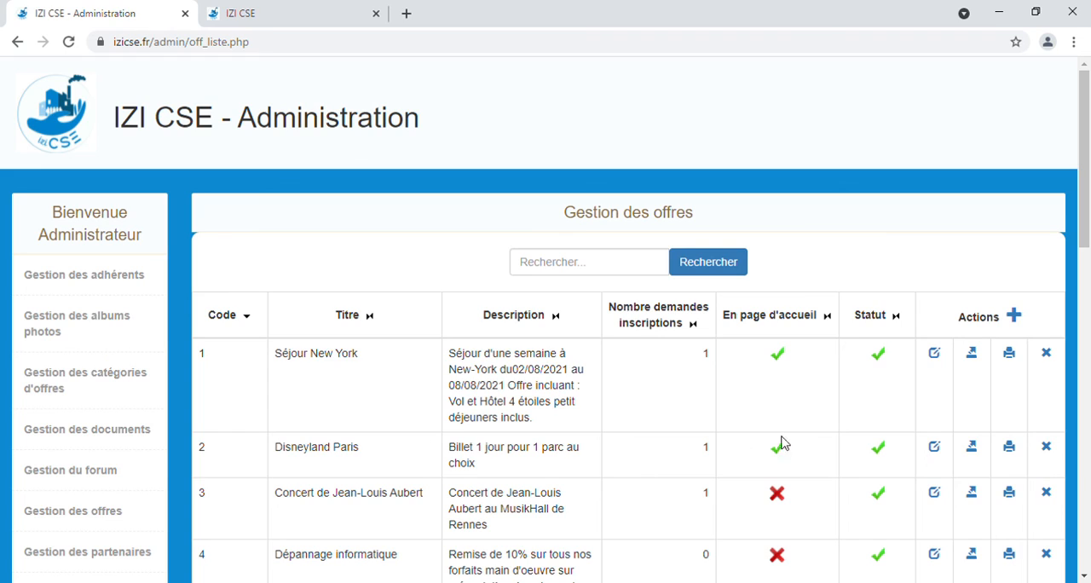